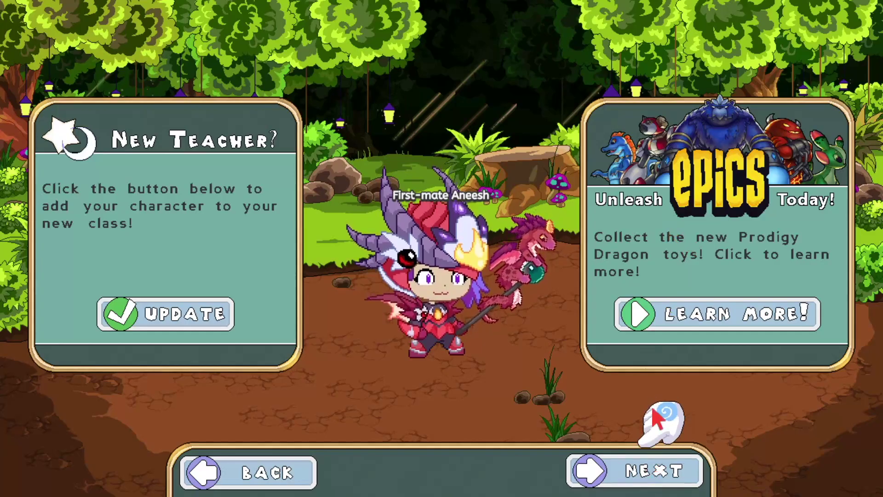
# Get past the character screen, choose playing from home, and show the full list of worlds
pyautogui.click(653, 453)
pyautogui.click(651, 335)
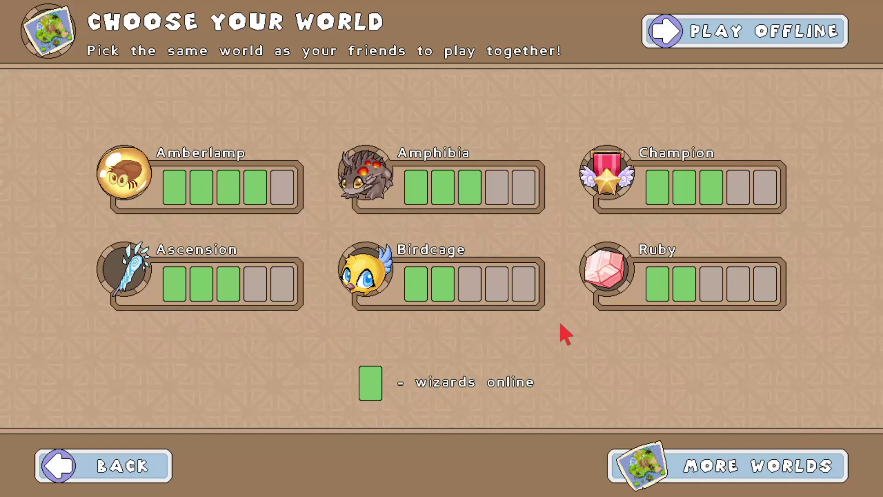
pyautogui.click(644, 464)
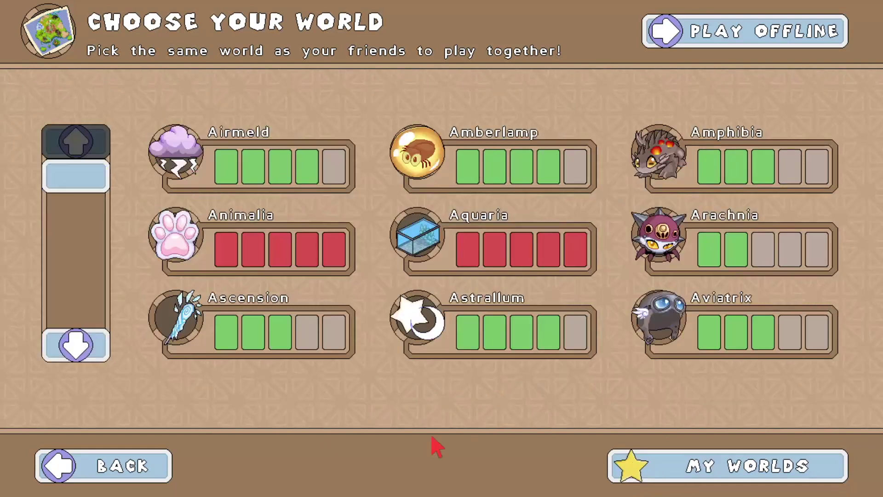
pyautogui.click(116, 464)
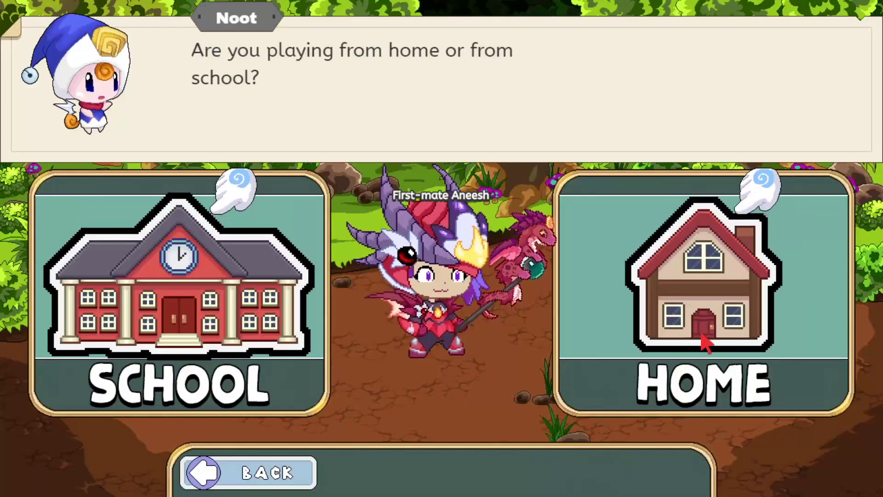
pyautogui.click(669, 352)
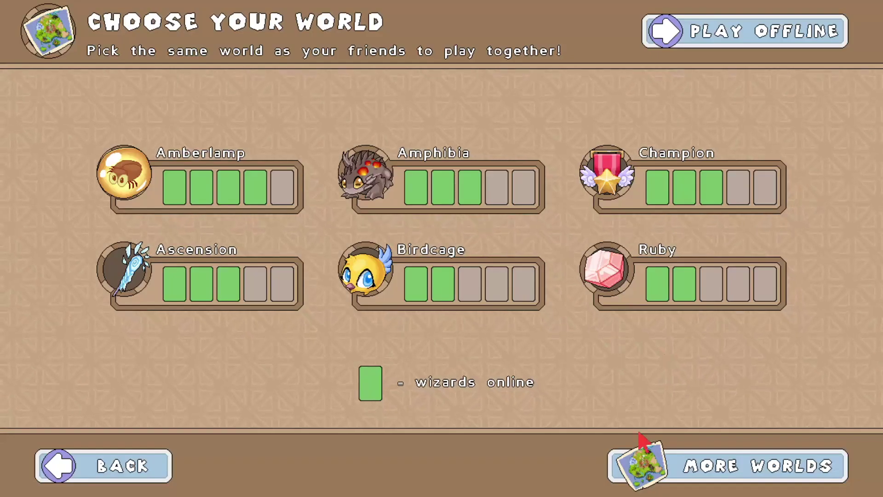
pyautogui.click(661, 472)
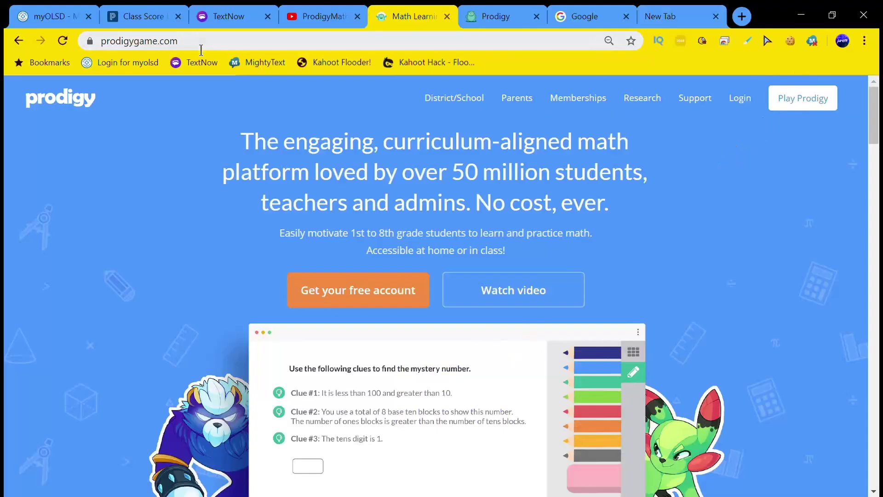
# Open the Login To Prodigy form from the prodigygame.com homepage
pyautogui.moveTo(201, 49); pyautogui.dragTo(109, 46)
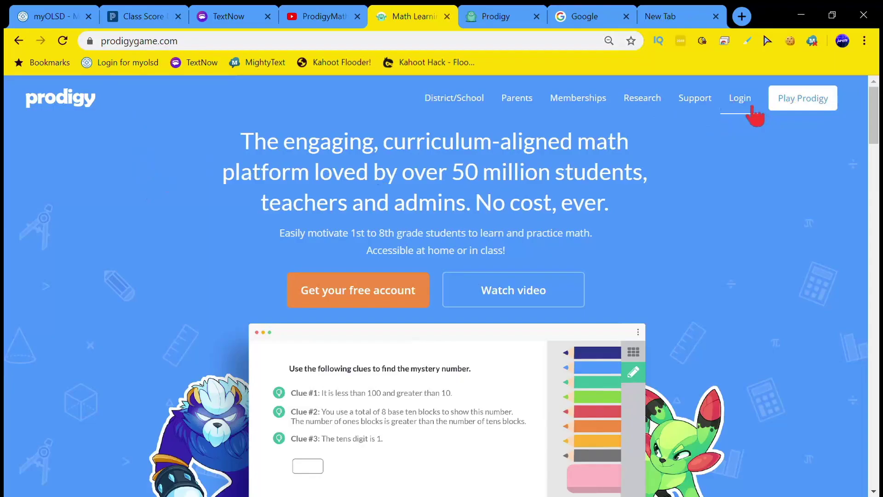
pyautogui.click(744, 107)
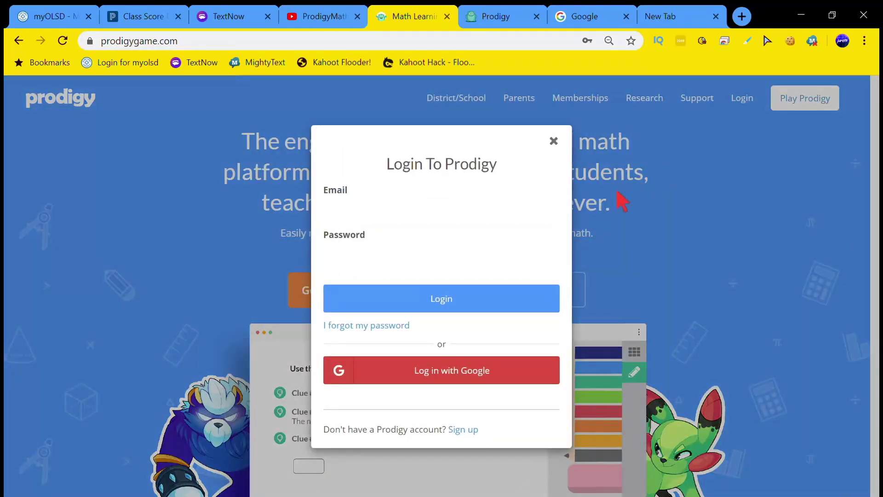
# Sign up as a Teacher with a name, email and password, opting in to Prodigy news emails
pyautogui.click(473, 433)
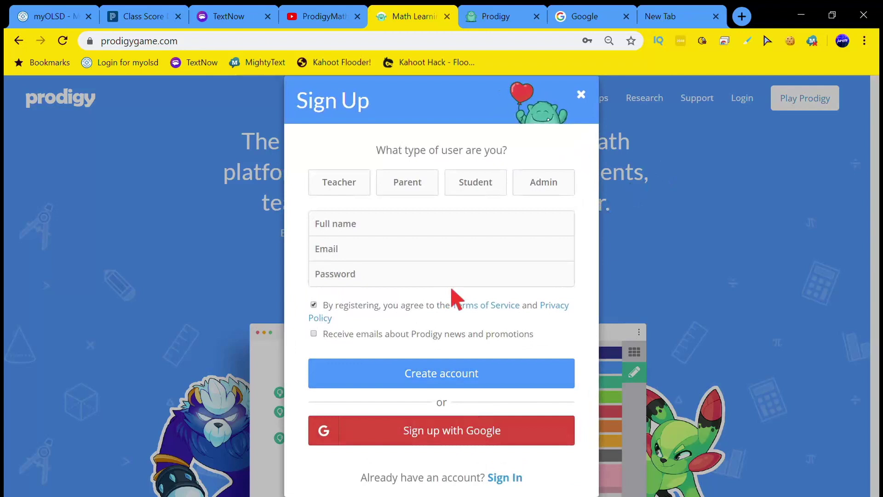
pyautogui.click(362, 192)
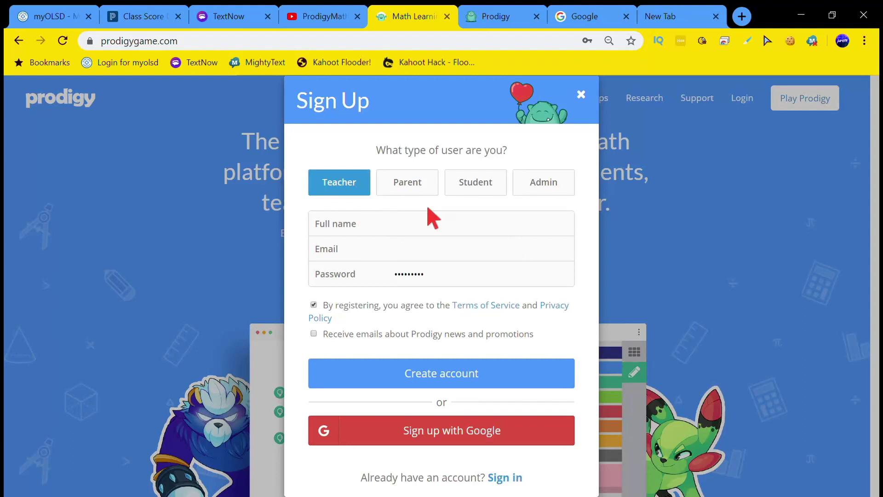
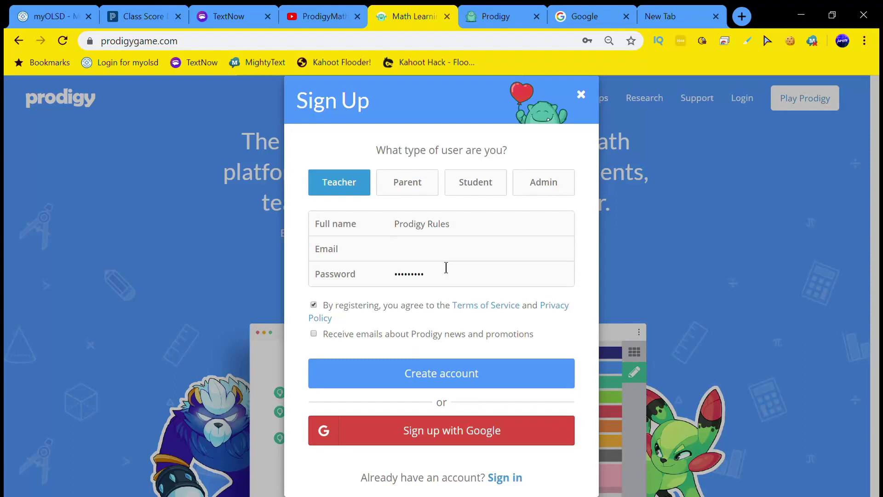
pyautogui.click(445, 267)
pyautogui.press('BackSpace')
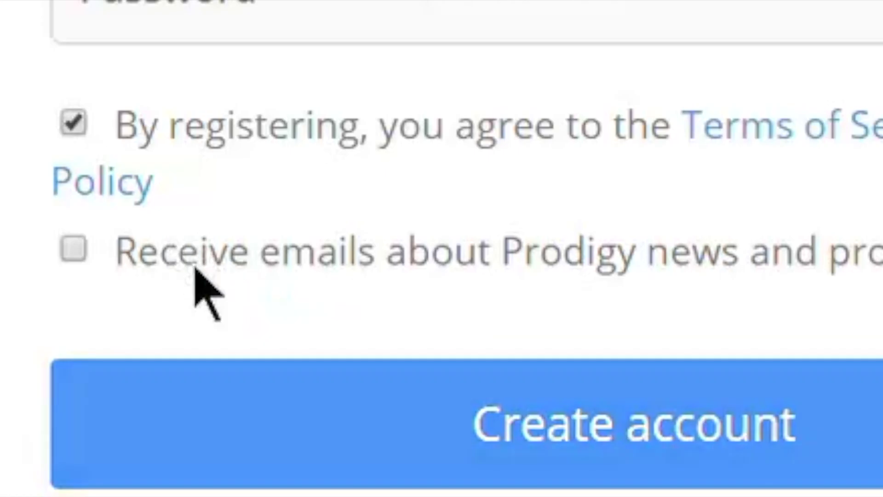
pyautogui.click(329, 337)
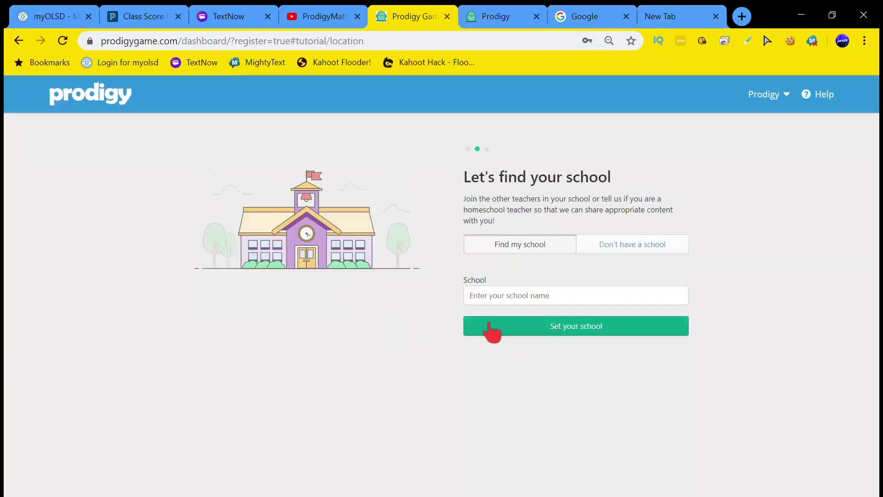
# Skip the school step by choosing no school and not sharing school information
pyautogui.click(625, 245)
pyautogui.click(516, 292)
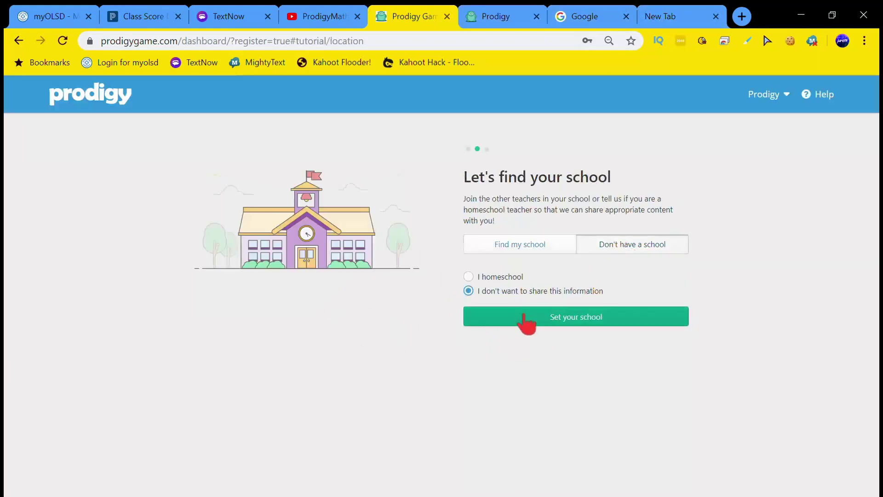
pyautogui.click(528, 320)
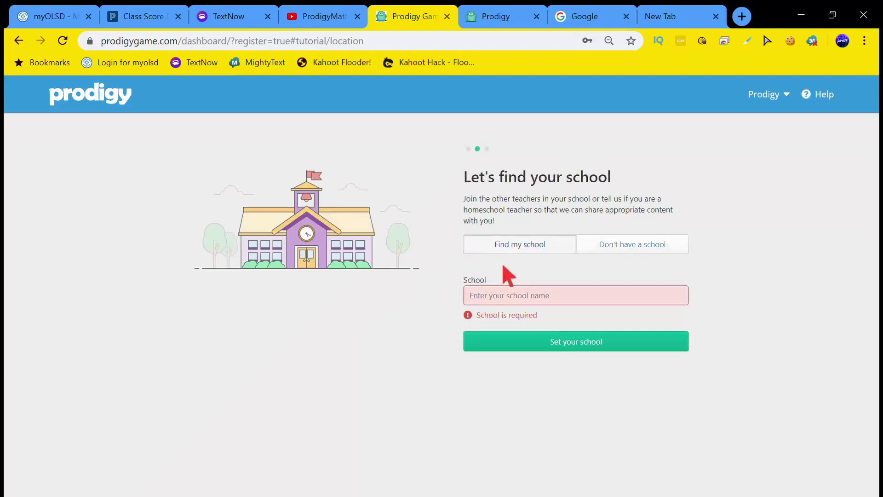
pyautogui.click(603, 251)
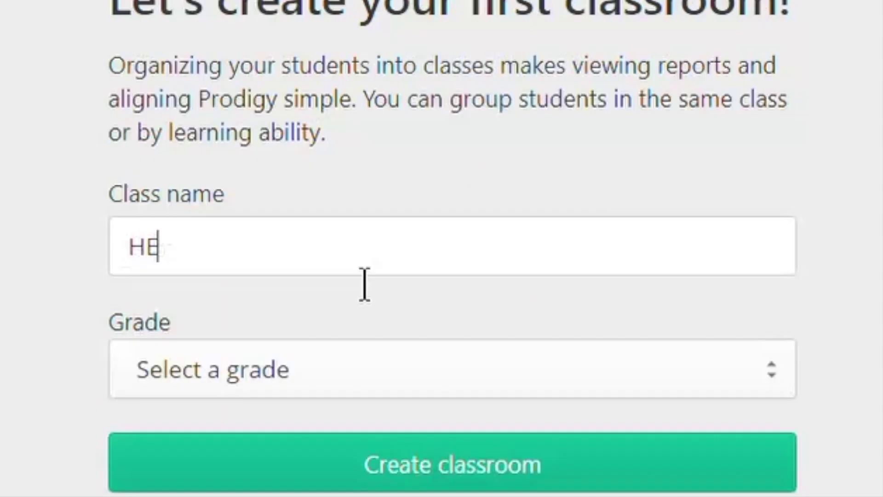
# Create the classroom HELLO with the grade set to 1st Grade
pyautogui.write('LLO')
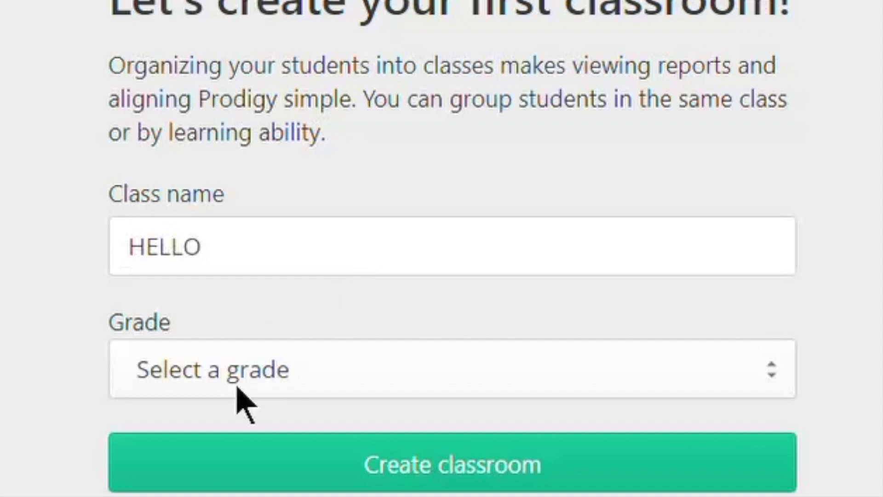
pyautogui.click(251, 386)
pyautogui.press('Down')
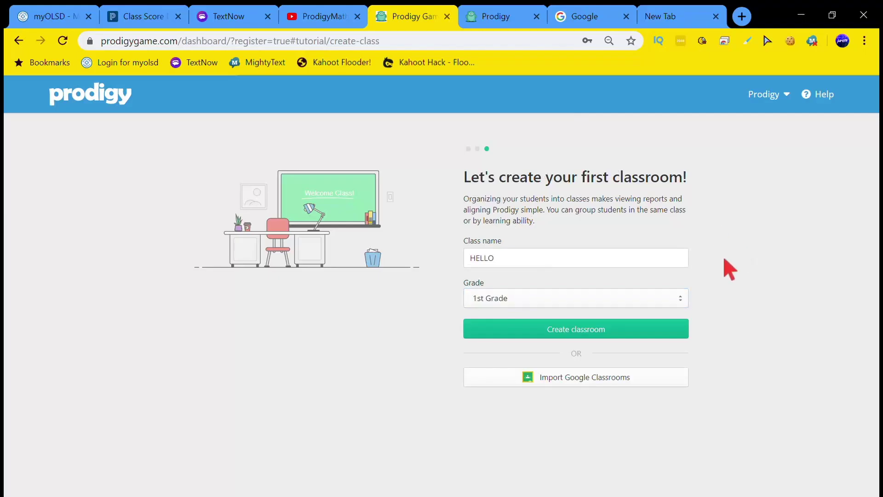
pyautogui.click(633, 303)
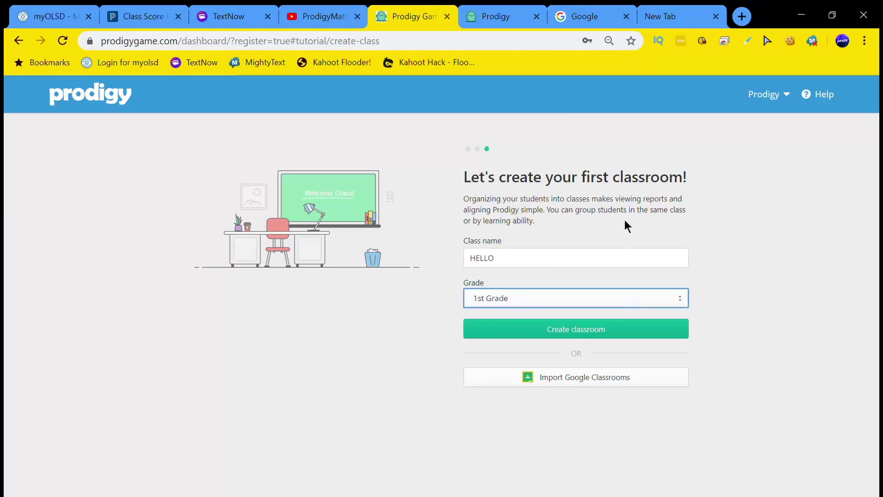
pyautogui.press('Return')
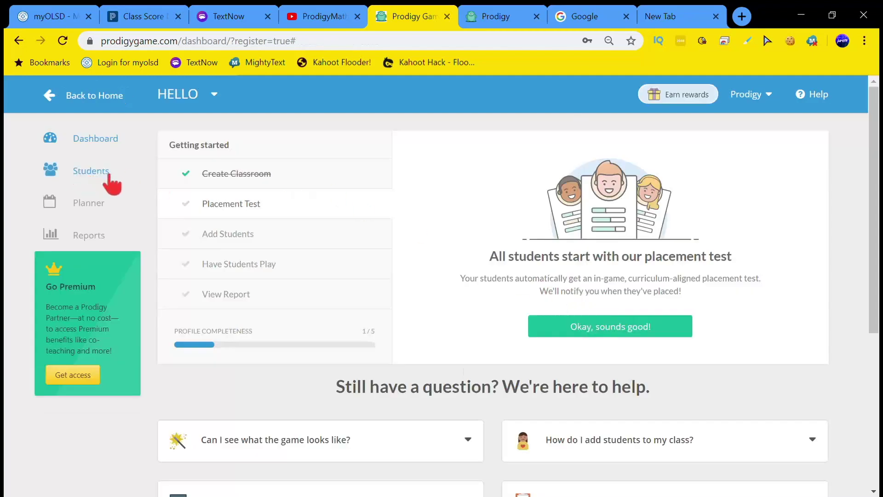
# Open the HELLO class Students list and select its class code
pyautogui.scroll(-4, 256, 276)
pyautogui.scroll(4, 246, 271)
pyautogui.click(107, 172)
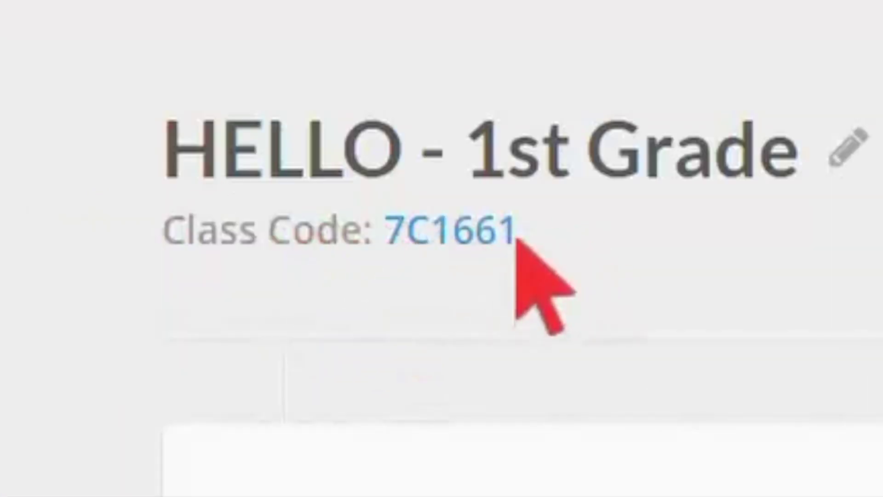
pyautogui.moveTo(516, 233); pyautogui.dragTo(394, 266)
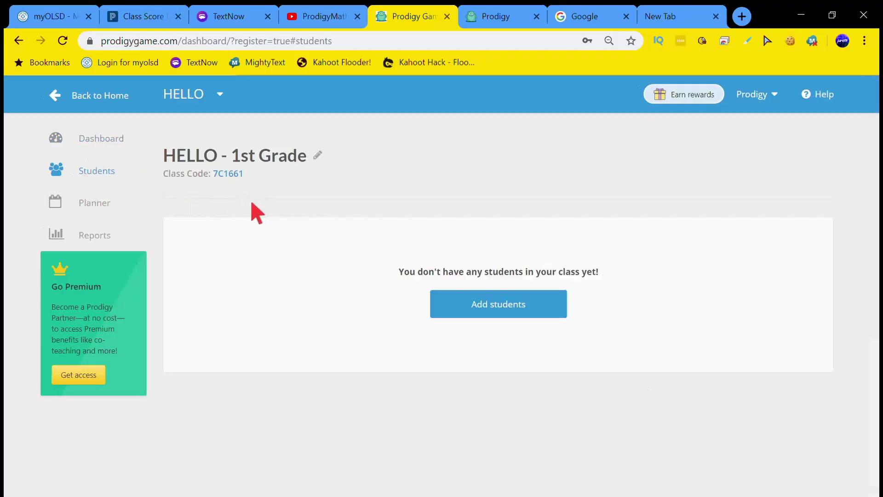
pyautogui.doubleClick(242, 174)
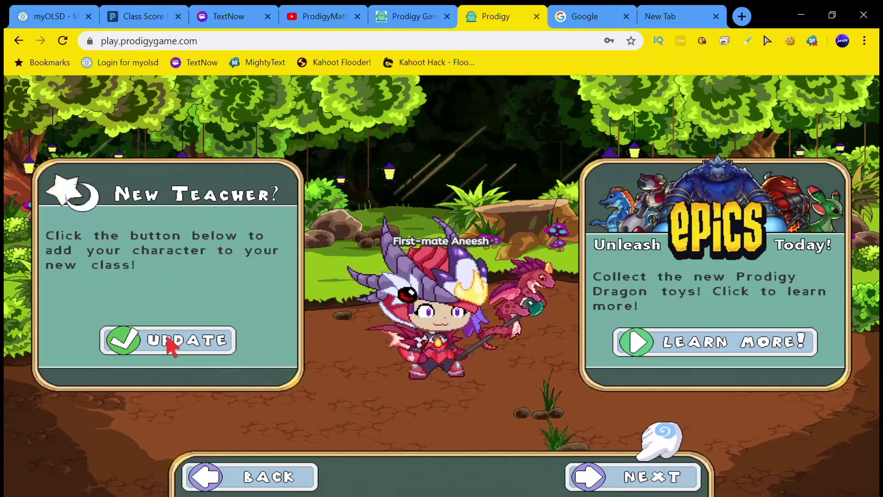
# In the game, add the character to a new class by entering the class code
pyautogui.click(199, 331)
pyautogui.click(387, 257)
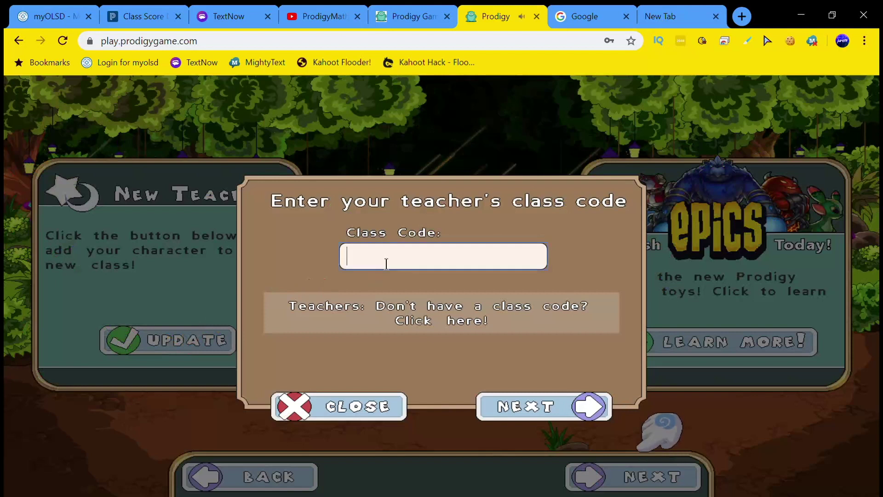
pyautogui.click(518, 404)
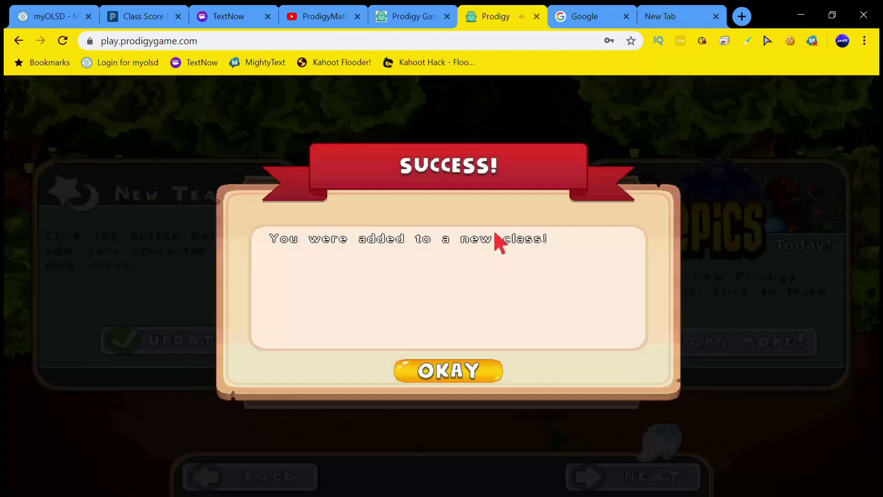
pyautogui.click(492, 366)
# Reload the HELLO Students page so the new student appears, then open the Planner
pyautogui.click(393, 13)
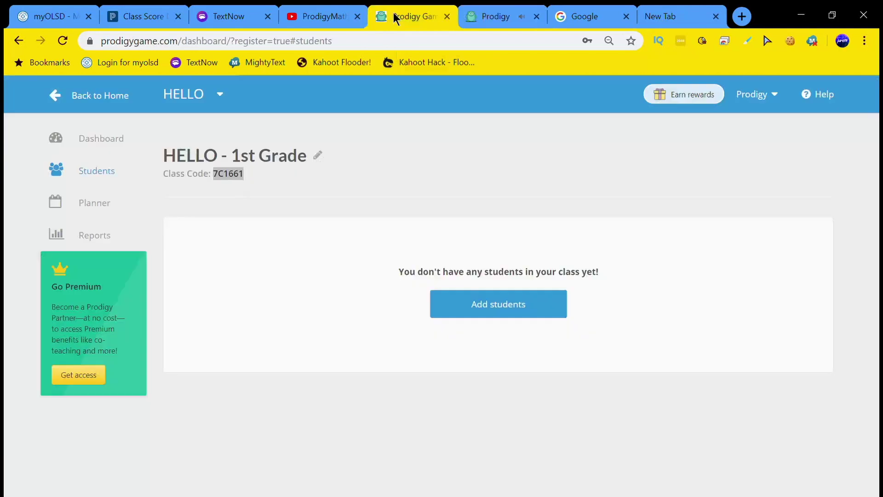
pyautogui.press('F5')
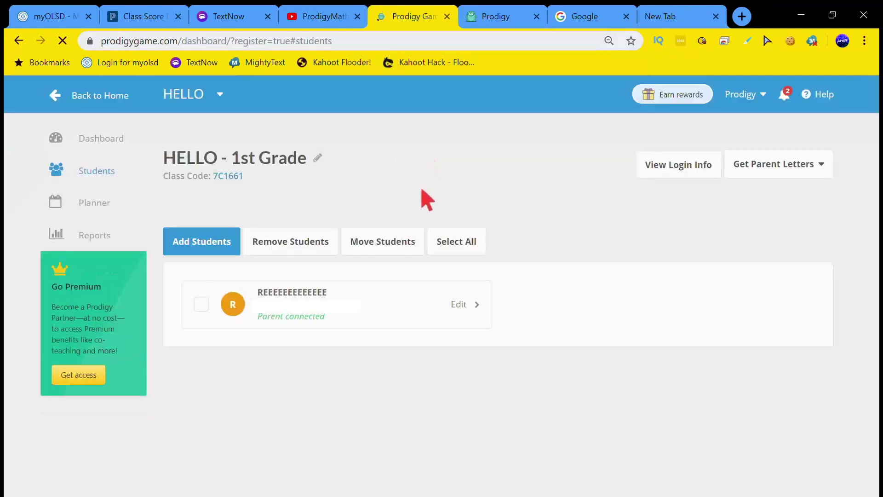
pyautogui.click(493, 16)
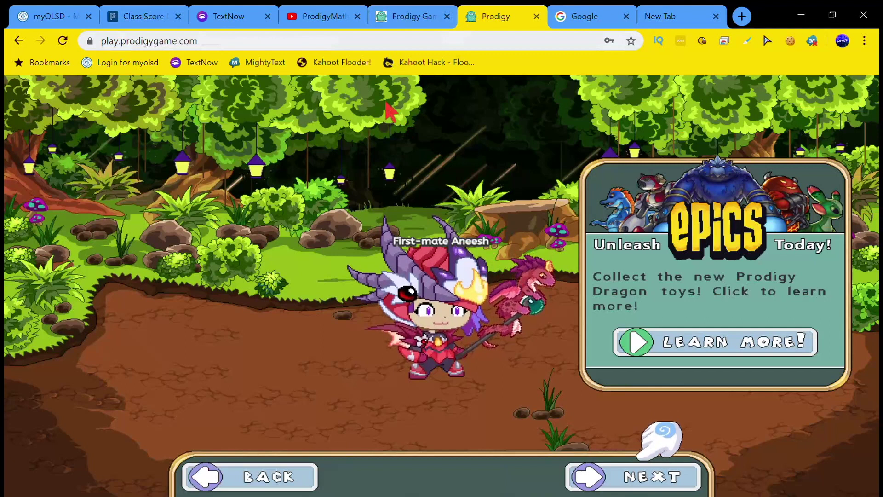
pyautogui.click(411, 16)
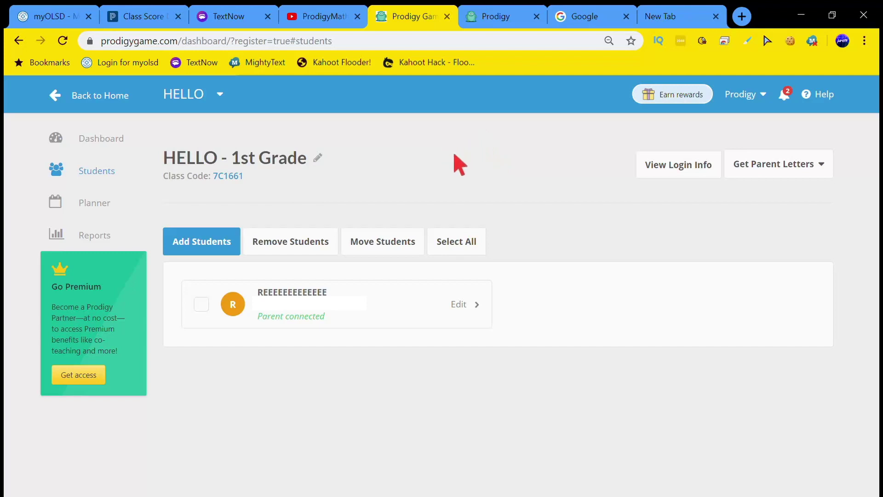
pyautogui.click(104, 207)
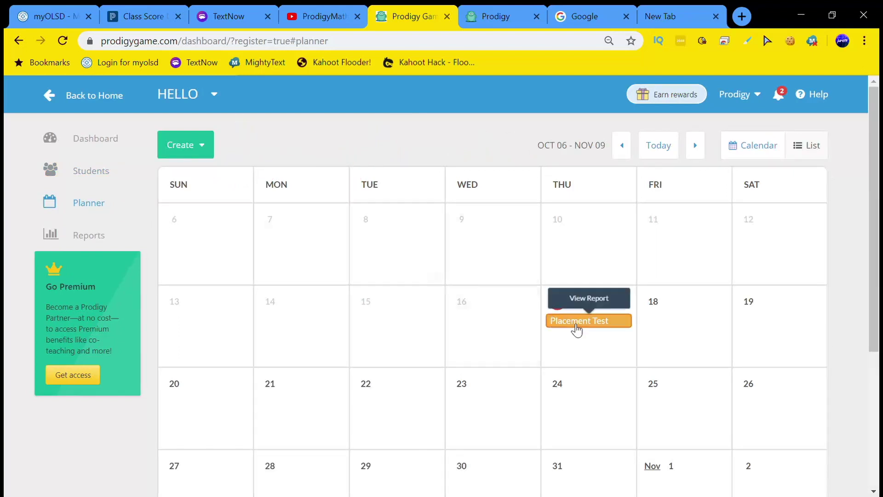
# Start a new Plan aligned to the 'Understand subtraction as an unknown-addend problem' standard
pyautogui.click(182, 150)
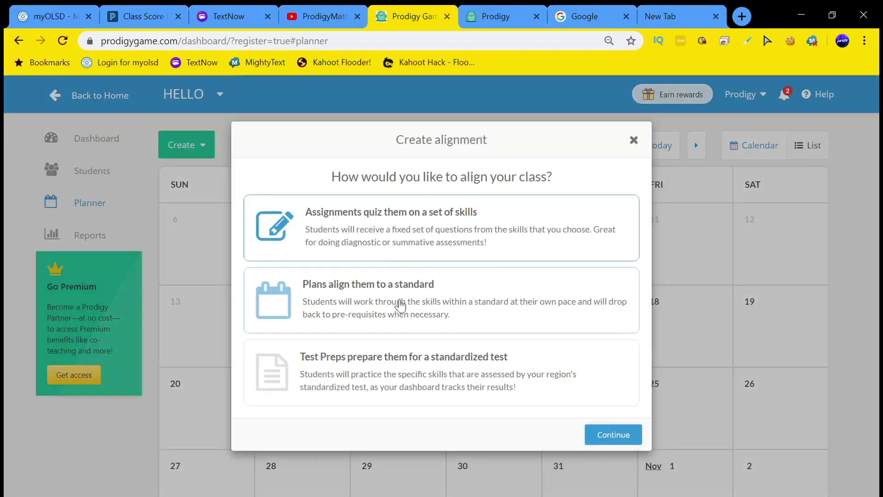
pyautogui.click(376, 305)
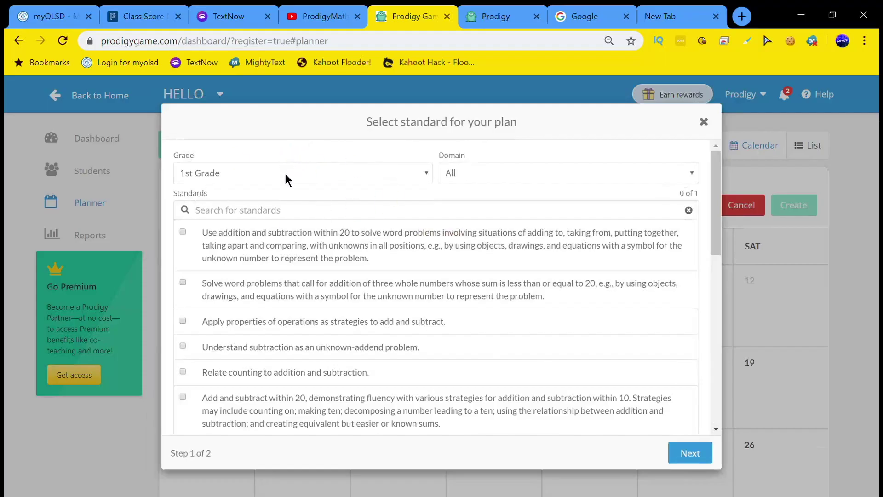
pyautogui.click(212, 237)
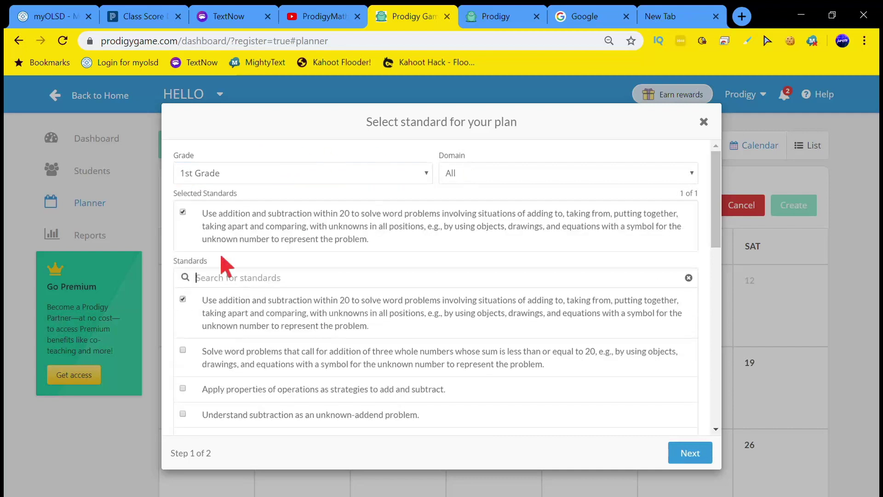
pyautogui.click(192, 264)
pyautogui.scroll(-5, 191, 285)
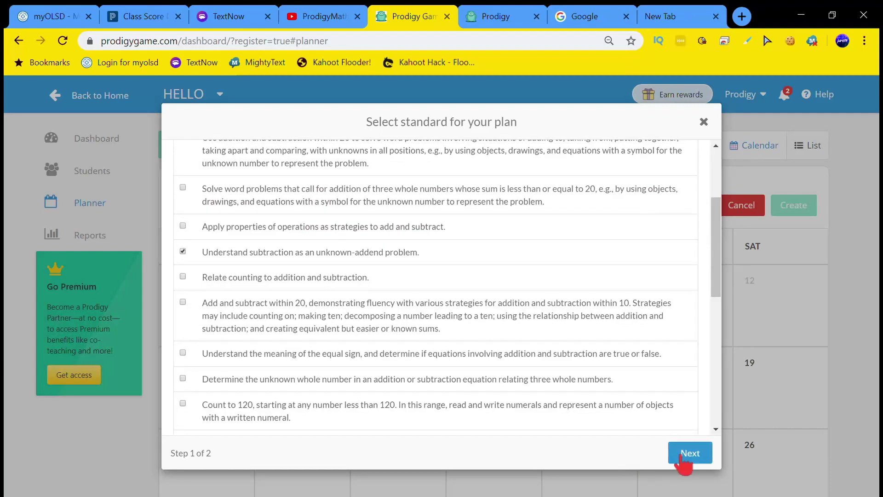
pyautogui.click(685, 454)
pyautogui.click(309, 179)
# Name the plan 'sdfsdfsdfsdfsdf', schedule it Oct 17 to Nov 7, create it, and return to the game
pyautogui.write('sdfsdfsdfsdfsdf')
pyautogui.click(706, 450)
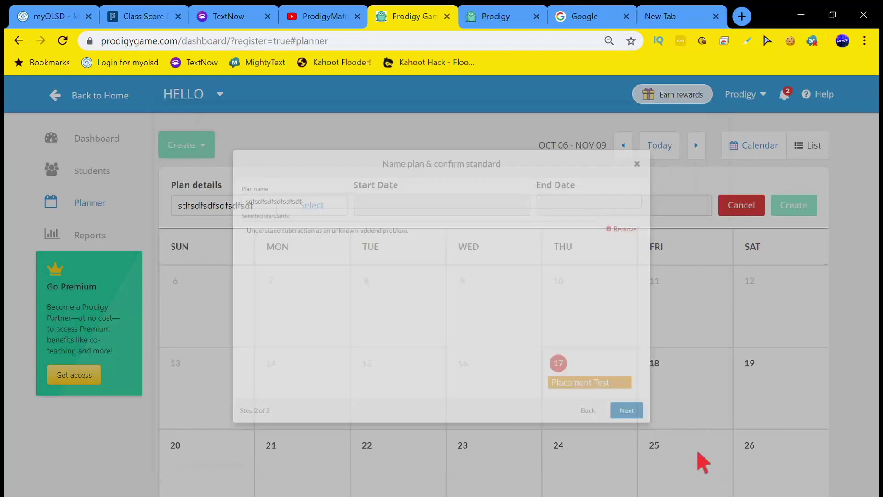
pyautogui.click(601, 367)
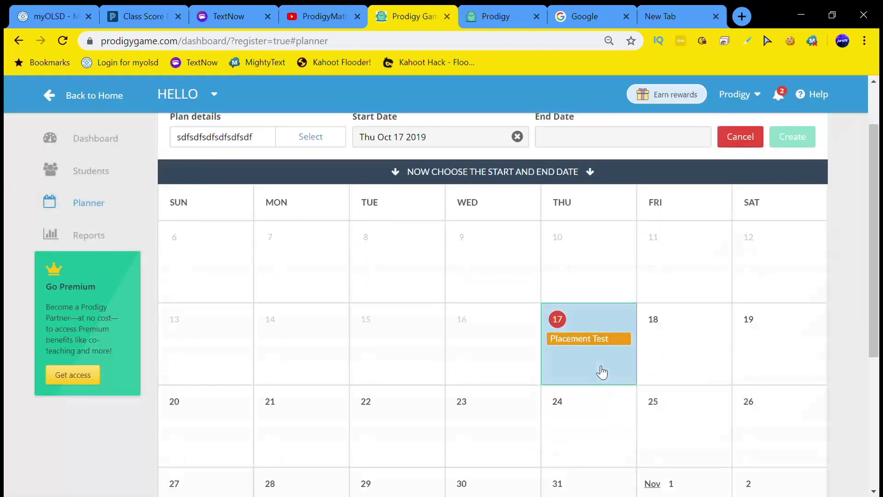
pyautogui.scroll(-4, 598, 372)
pyautogui.click(612, 396)
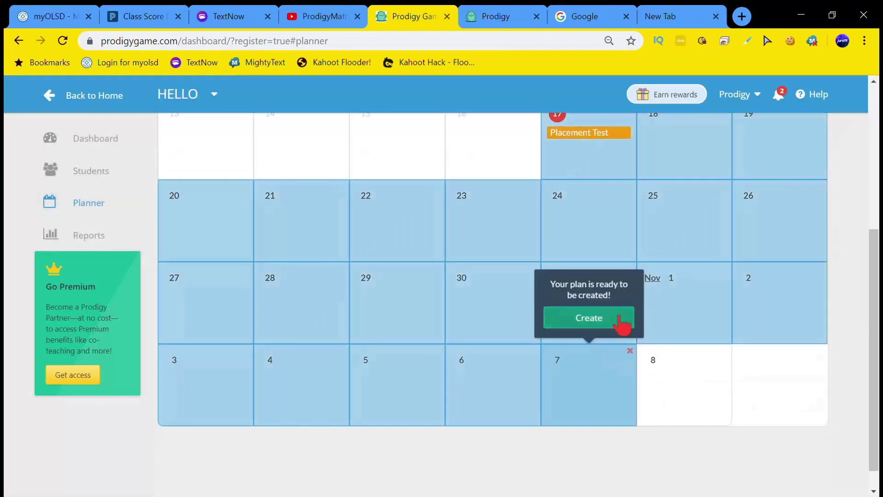
pyautogui.click(621, 324)
pyautogui.click(577, 391)
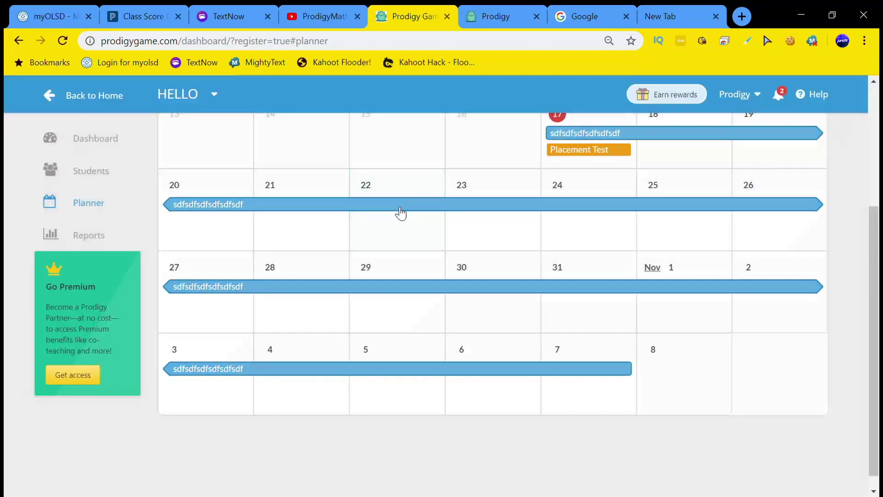
pyautogui.click(488, 21)
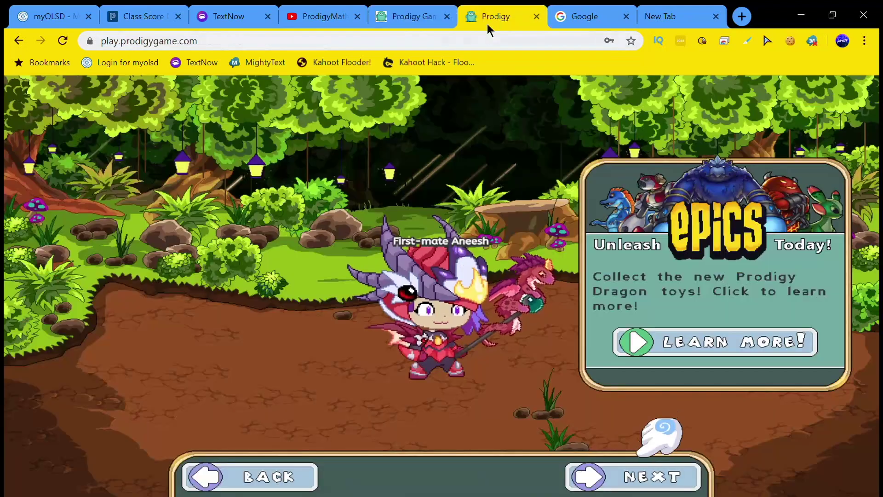
pyautogui.click(409, 13)
pyautogui.scroll(4, 533, 327)
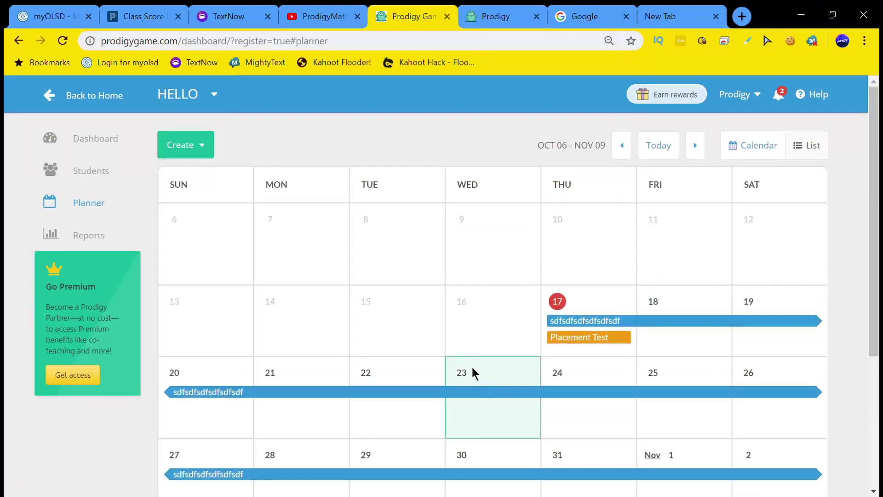
pyautogui.click(489, 17)
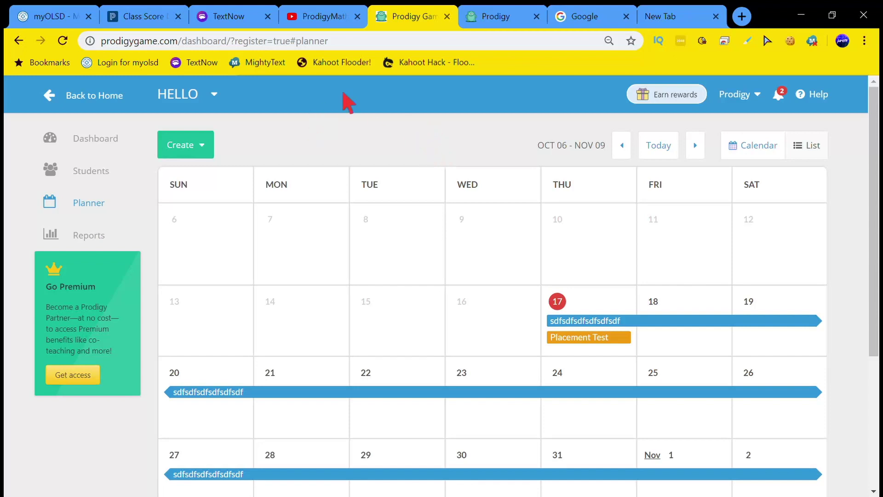
pyautogui.click(474, 16)
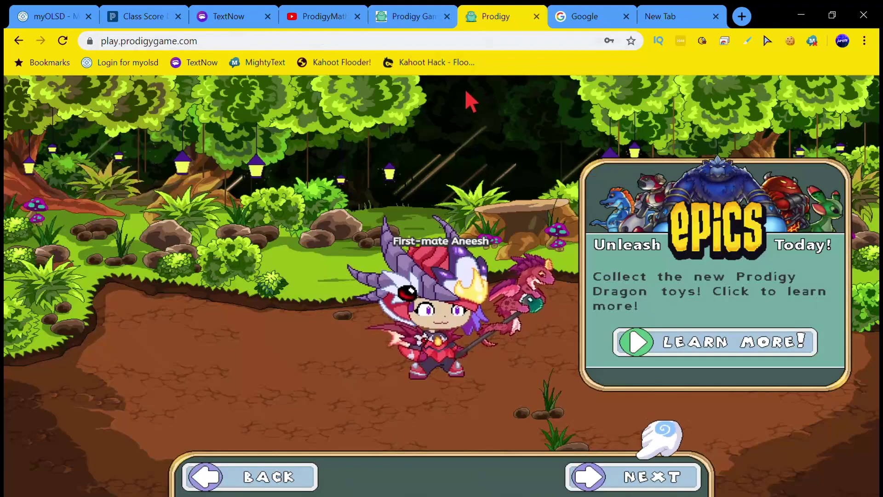